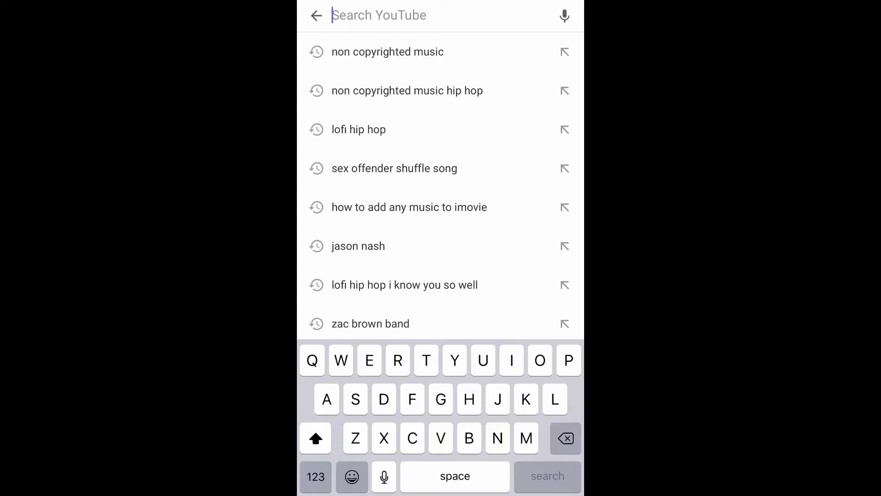
# - Rerun the 'non copyrighted music' YouTube search and expand the Calm Music (No Copyright) video
pyautogui.scroll(-1, 441, 51)
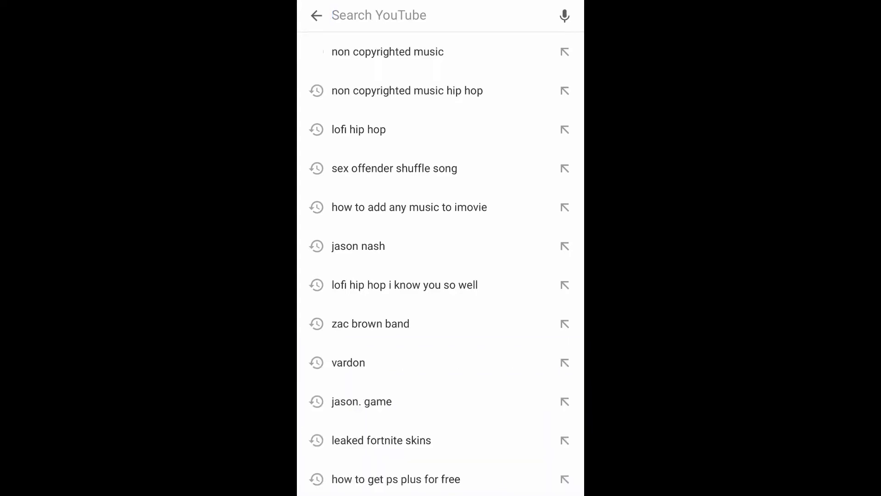
pyautogui.click(388, 52)
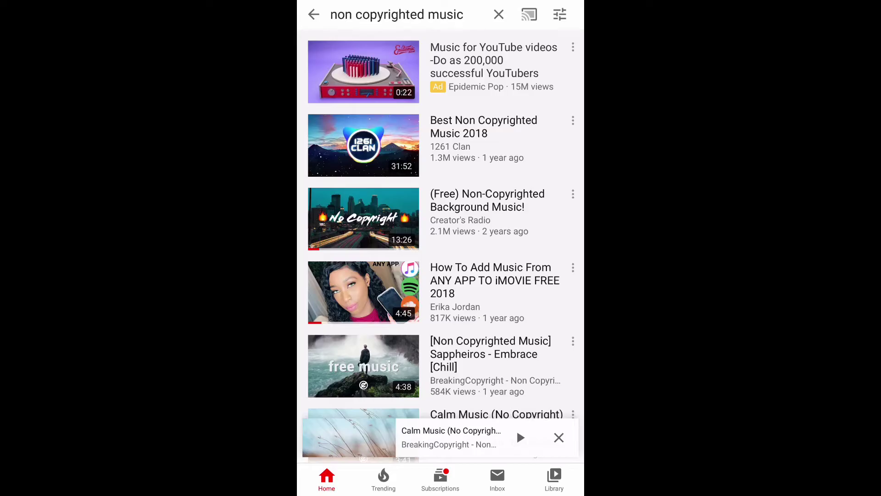
pyautogui.click(517, 429)
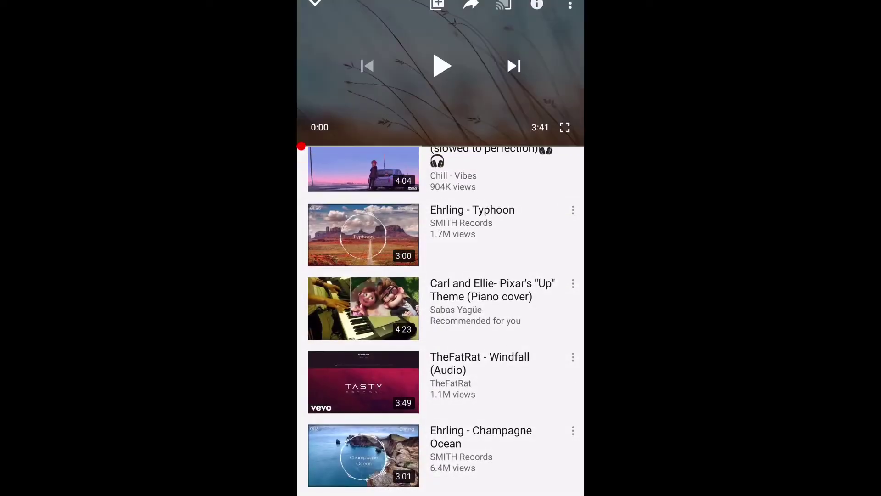
# - Play the Calm Music video to about 0:33, pause it, and return to the home screen
pyautogui.scroll(10, 441, 308)
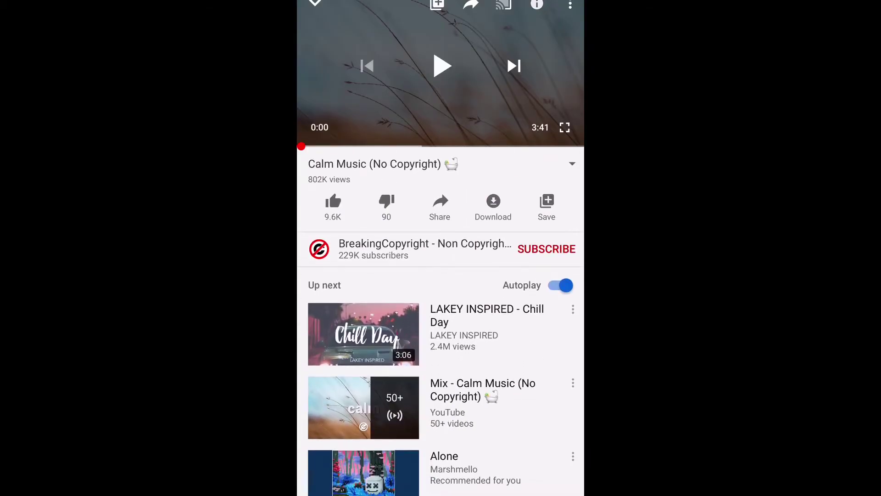
pyautogui.moveTo(441, 494); pyautogui.dragTo(441, 275)
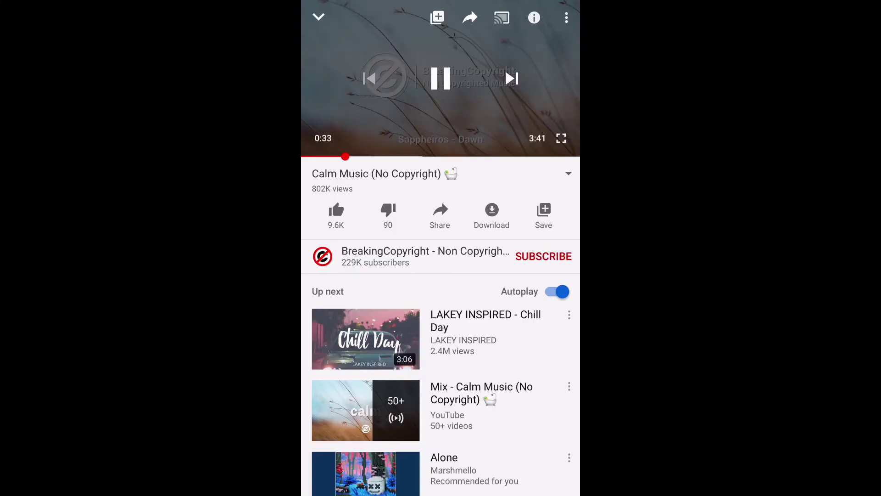
pyautogui.click(441, 78)
pyautogui.press('super')
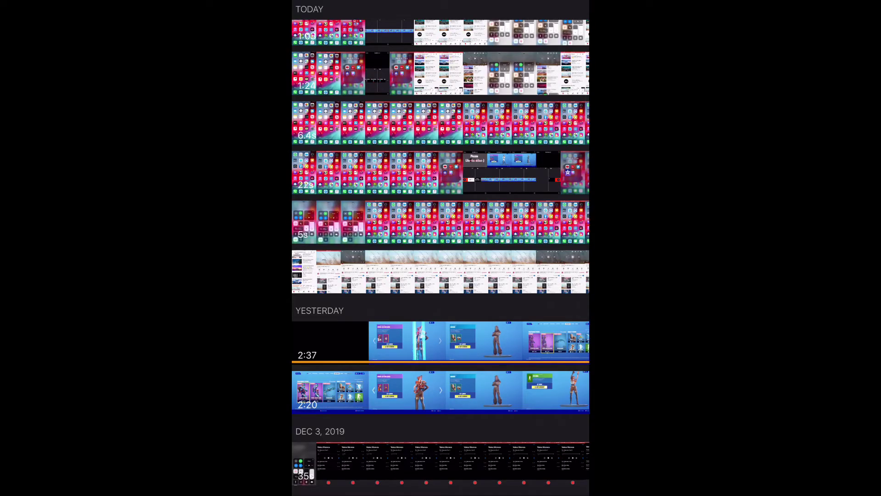
# - Select today's YouTube screen recording in the media browser and bring up its add-as options
pyautogui.click(441, 272)
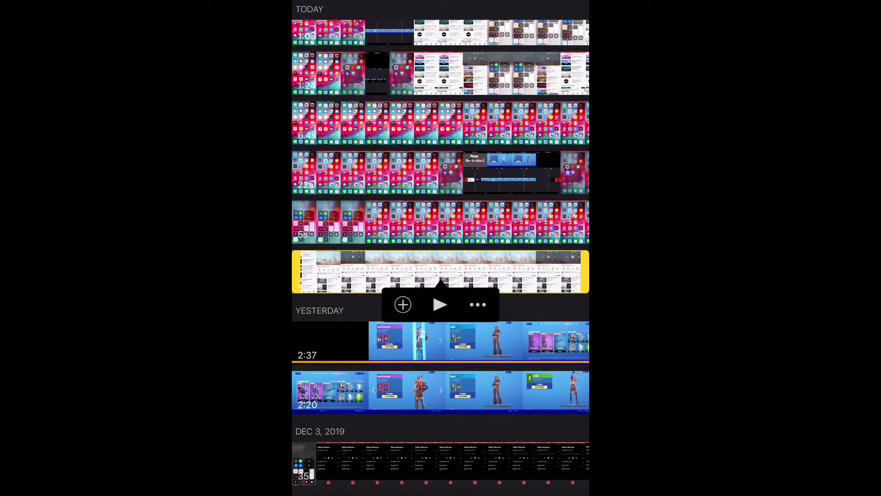
pyautogui.click(479, 305)
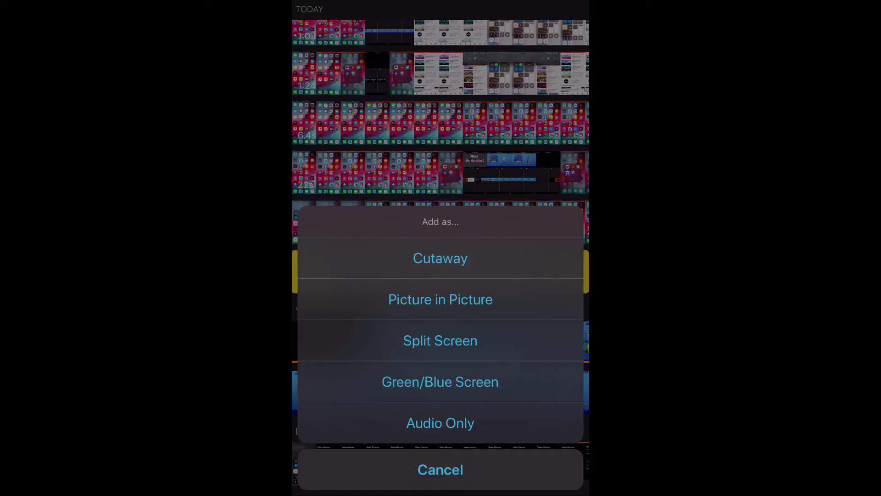
# - Add the screen recording as Audio Only, placing it beneath the video clips
pyautogui.click(441, 424)
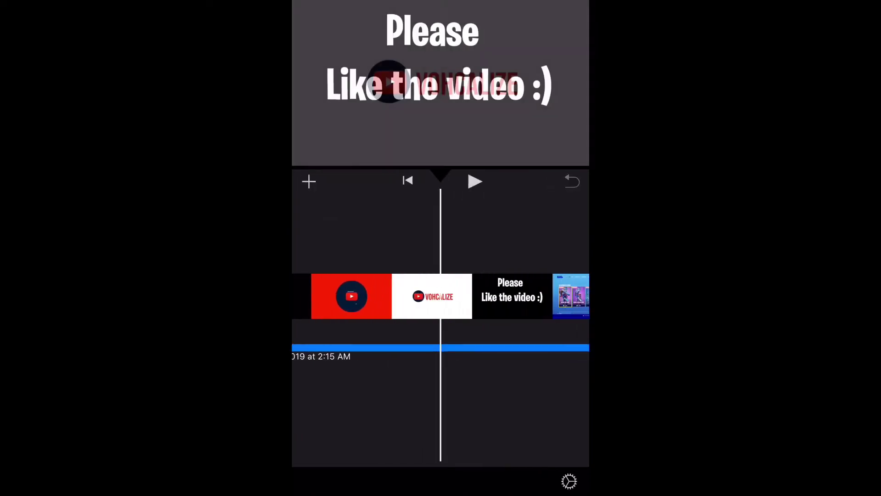
pyautogui.hscroll(-5, 441, 296)
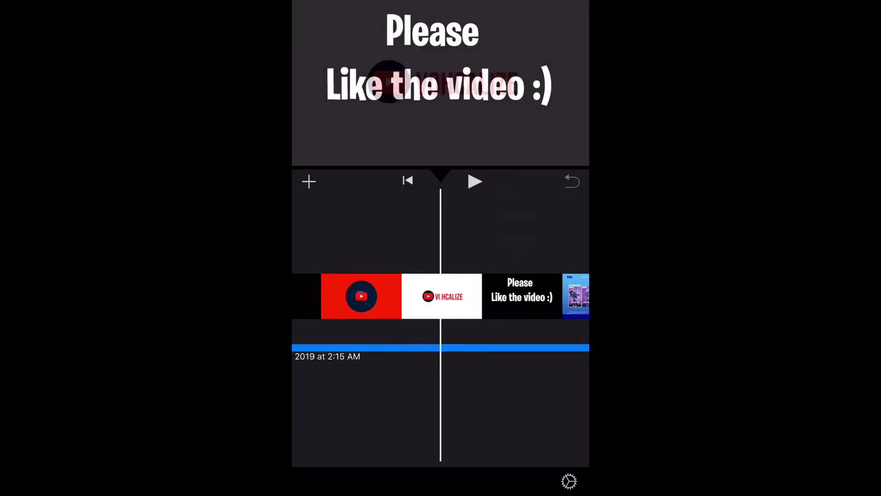
pyautogui.hscroll(10, 441, 297)
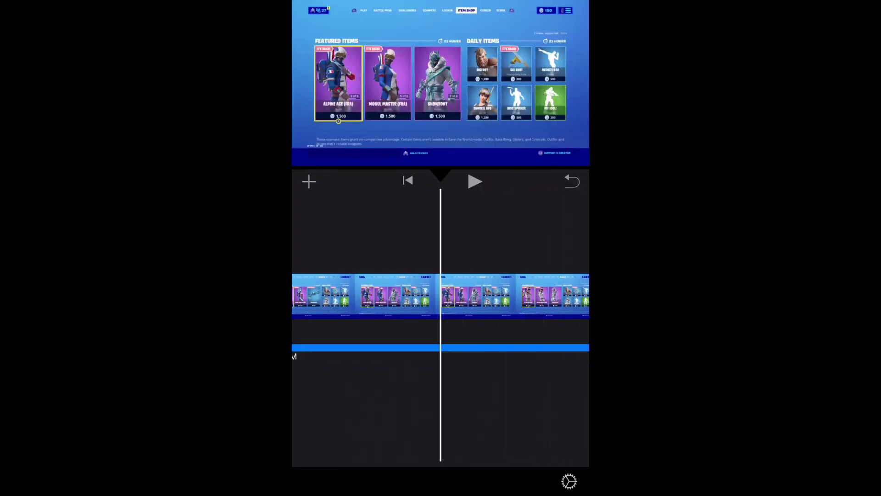
pyautogui.hscroll(-5, 441, 296)
pyautogui.hscroll(-5, 441, 297)
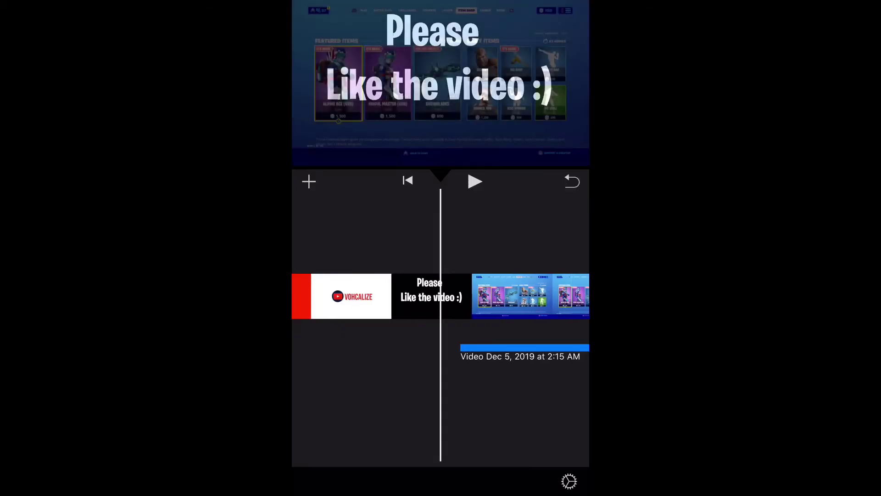
pyautogui.click(475, 182)
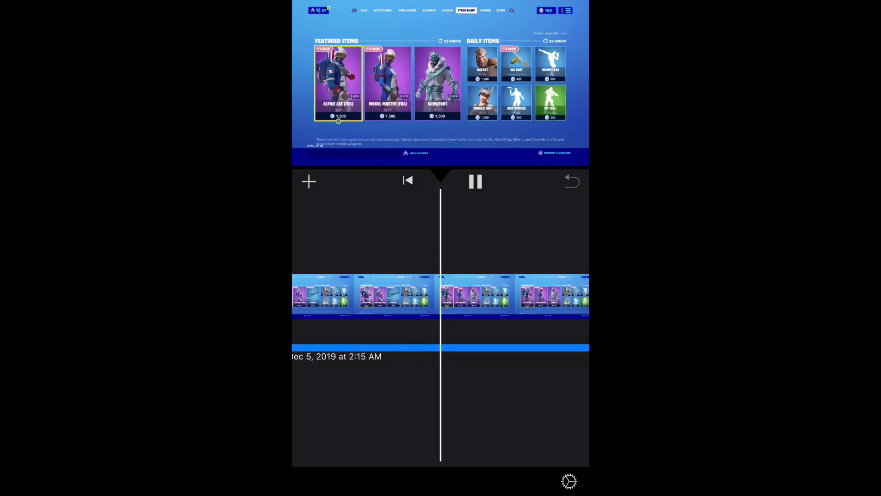
# - Pause the preview and scrub the timeline back to the 'Please Like the video' title card
pyautogui.click(475, 181)
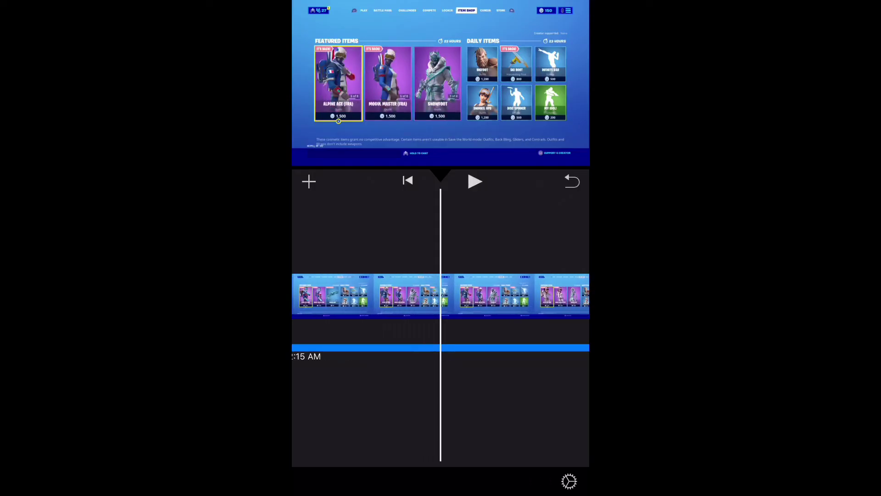
pyautogui.moveTo(367, 296); pyautogui.dragTo(514, 296)
pyautogui.moveTo(441, 296); pyautogui.dragTo(470, 296)
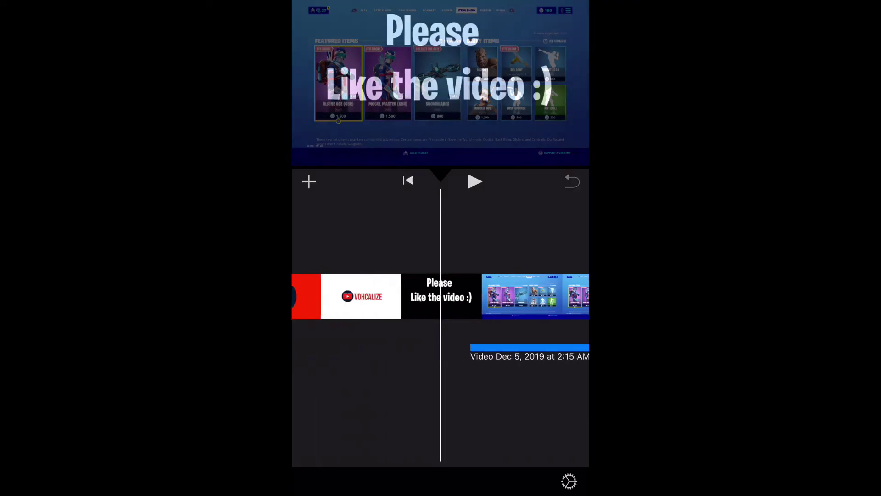